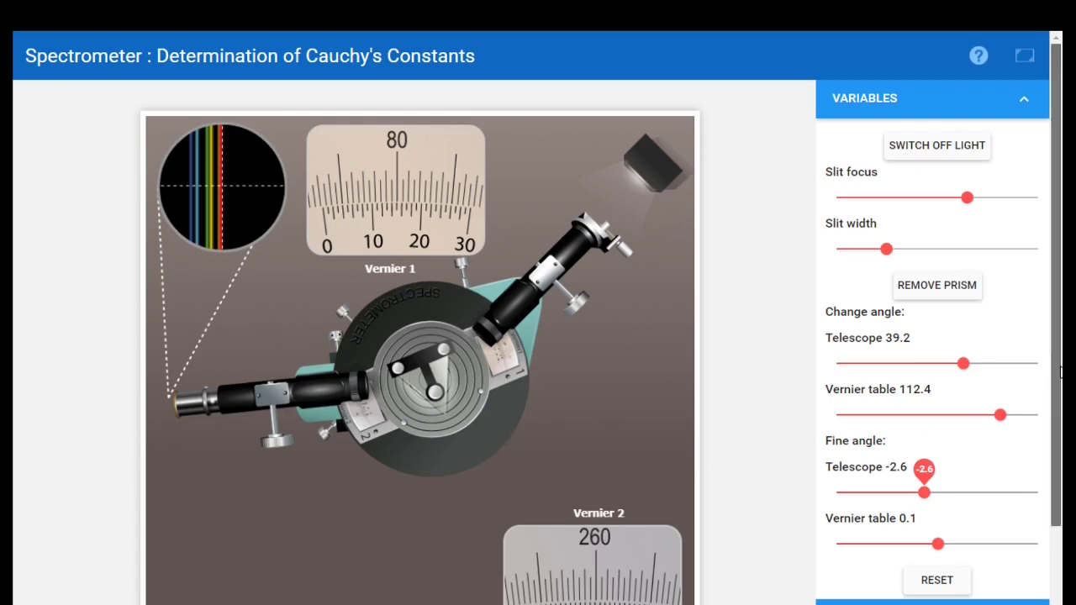
Swing the telescope slightly so it reads 39.7 with fine angle −2.1
scroll(1061, 372, "down", 1)
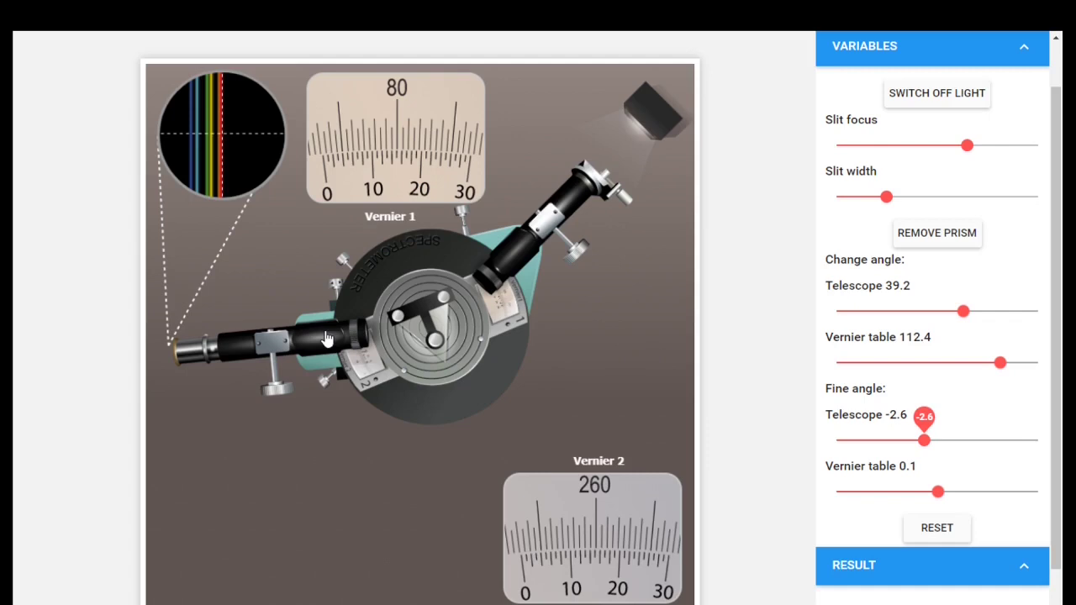
left_click_drag(327, 339, 271, 164)
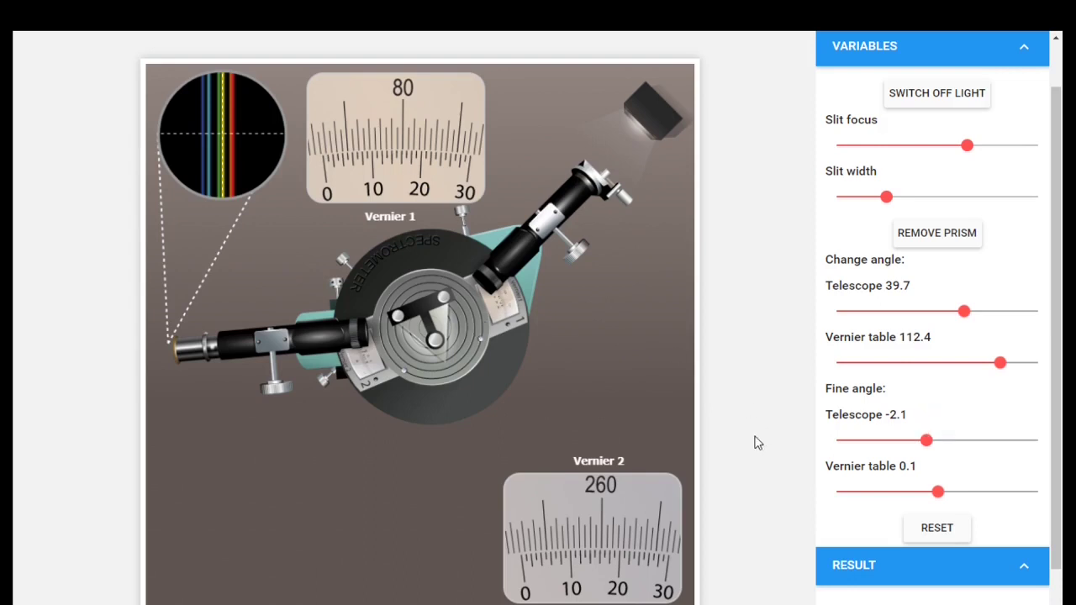
Fine-adjust the telescope from −2.1 to −0.5, reading 39.8 on the yellow line
scroll(1034, 381, "down", 1)
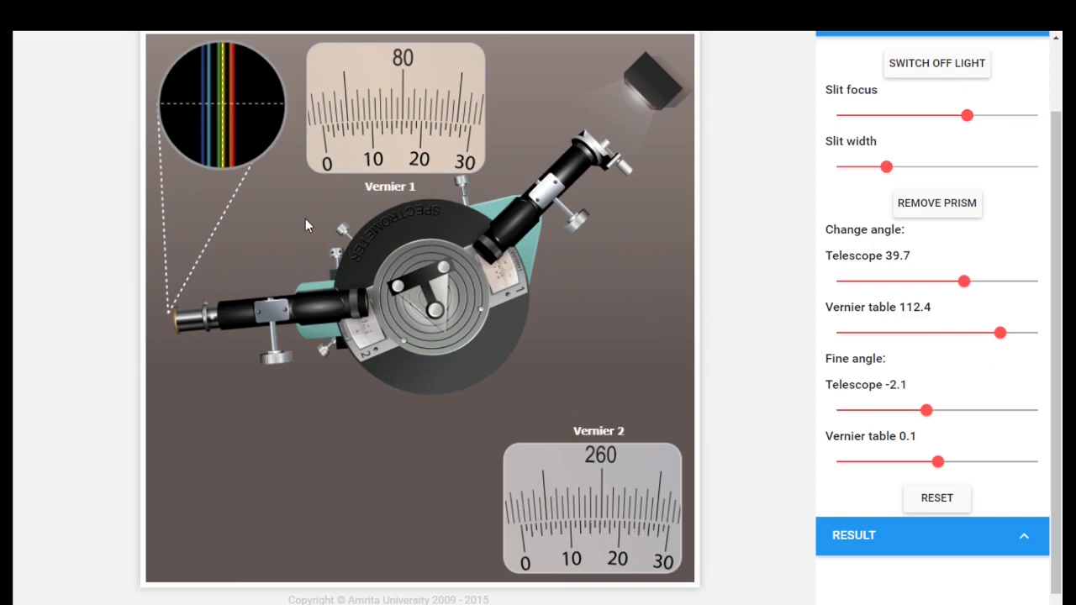
key("Right")
key("Right")
key("Right")
key("Right")
key("Right")
key("Right")
key("Right")
key("Right")
key("Right")
key("Right")
key("Right")
key("Right")
key("Right")
key("Right")
key("Right")
key("Right")
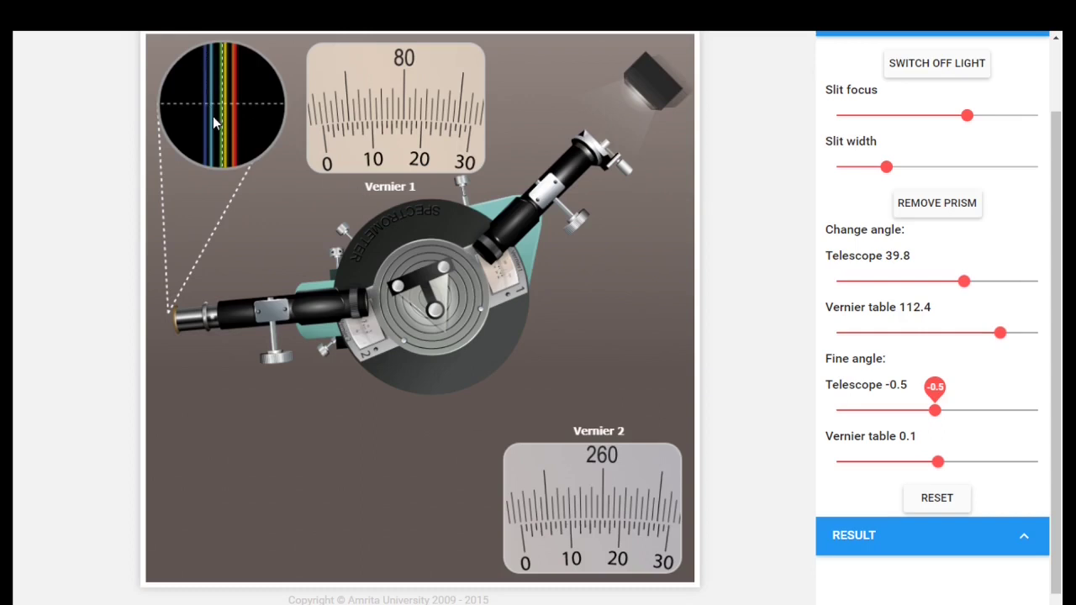
Step the fine telescope angle to 0.1 (reading 40.4) to bring the blue line near the crosshair
key("Right")
key("Right")
key("Right")
key("Right")
key("Right")
key("Right")
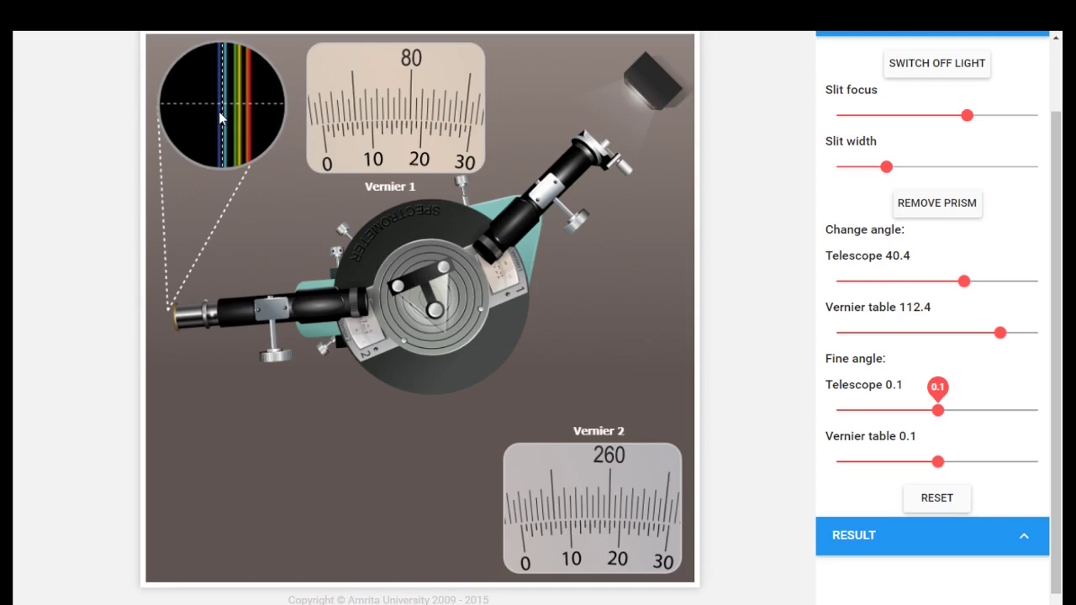
Center the blue line on the crosshair at 40.6 with fine angle 0.3
key("Right")
key("Right")
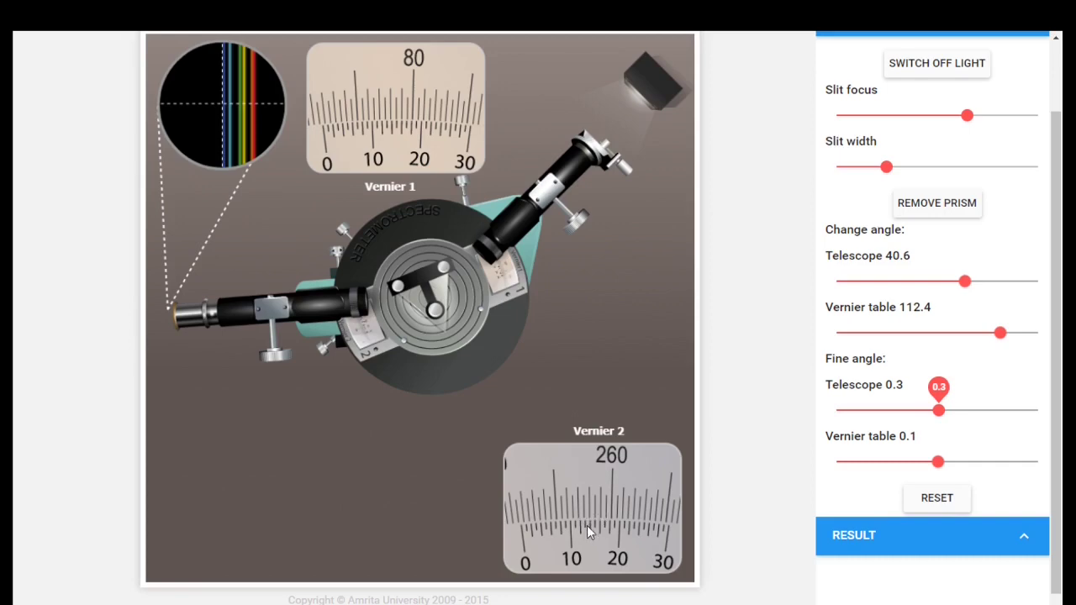
scroll(871, 180, "up", 1)
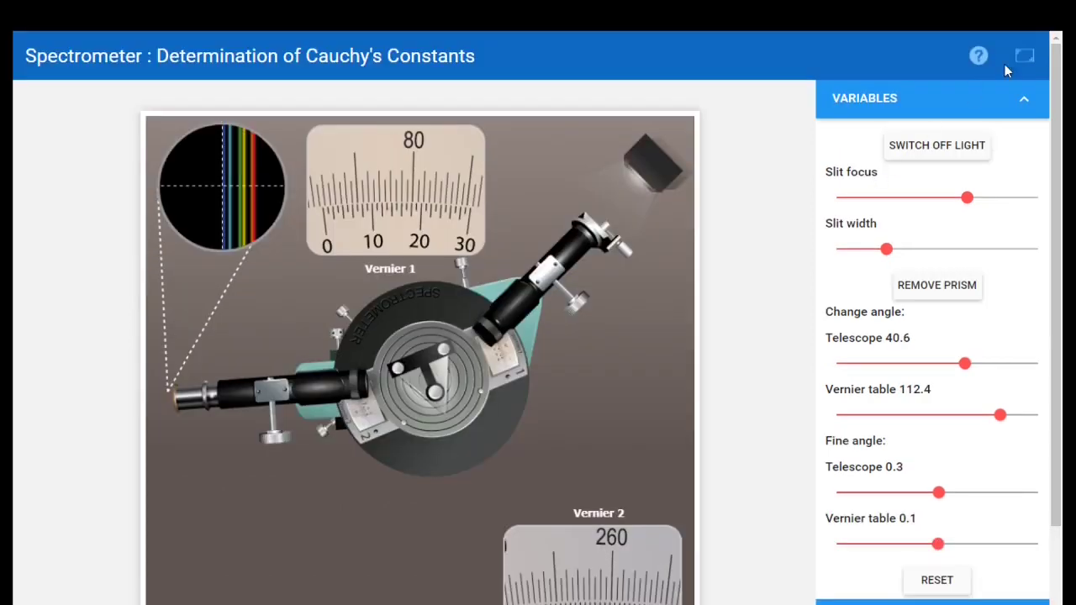
Remove the prism and swing the telescope onto the direct slit image at 0.4
left_click(946, 287)
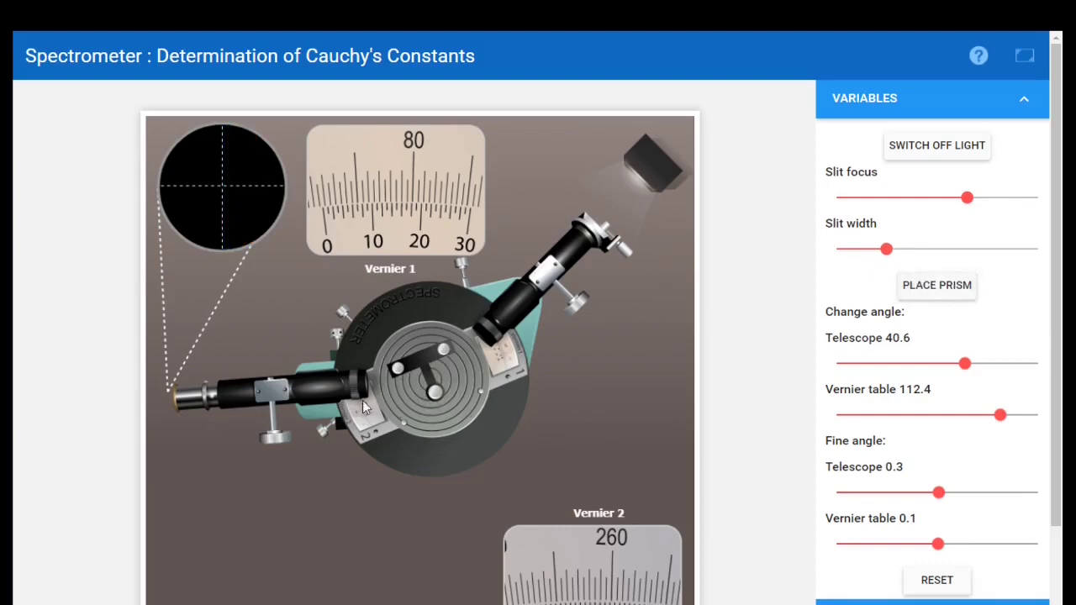
left_click_drag(306, 397, 345, 473)
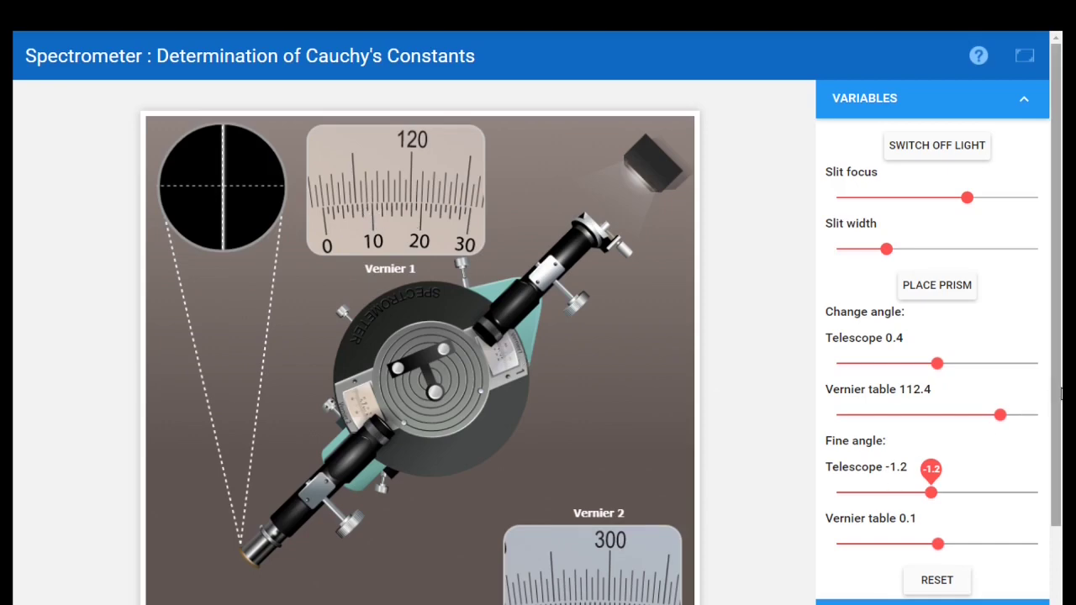
scroll(589, 555, "down", 2)
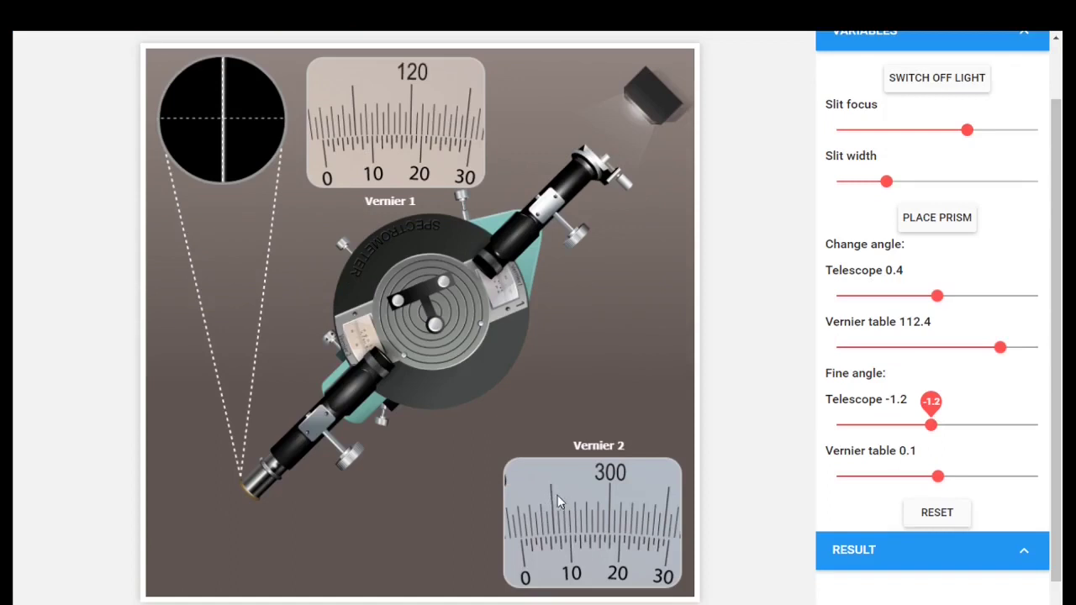